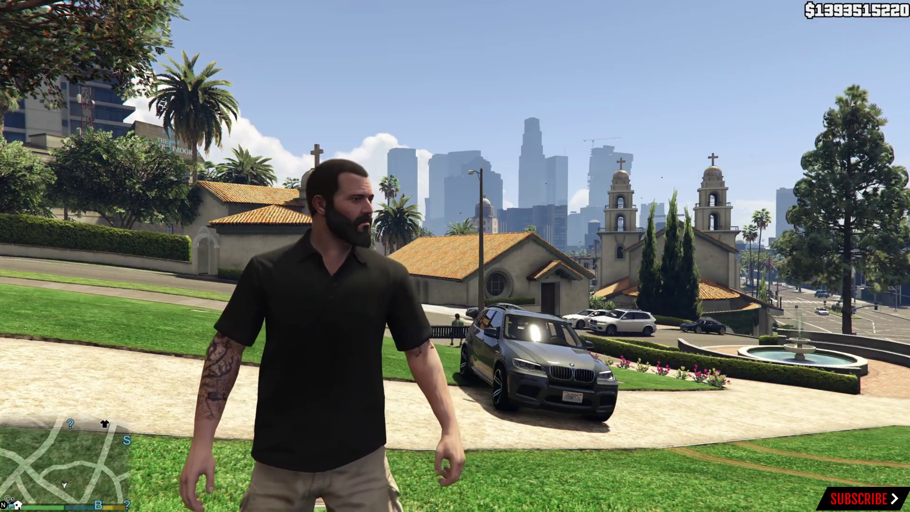
Open the trainer's Time Menu over gameplay with the F3 hotkey.
key("F3")
Set the in-game time to noon and the weather to Extra Sunny in the trainer.
key("KP_5")
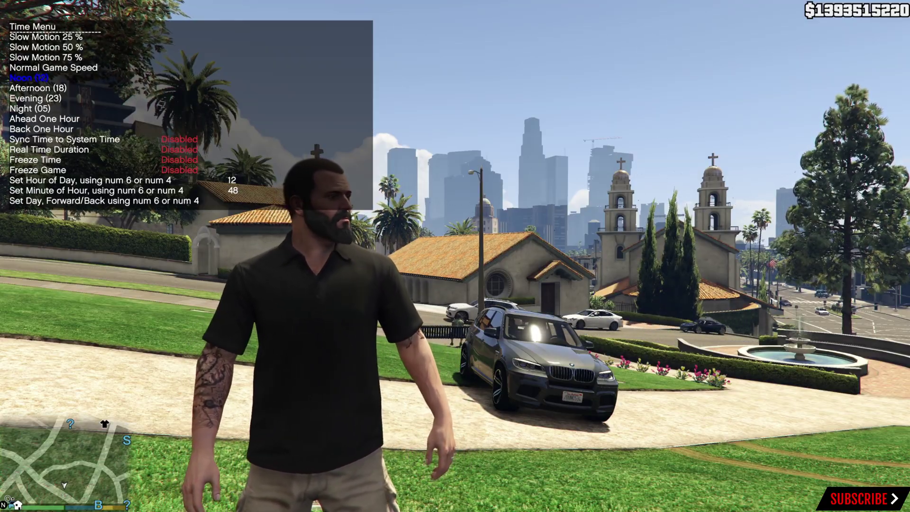
key("KP_5")
key("KP_0")
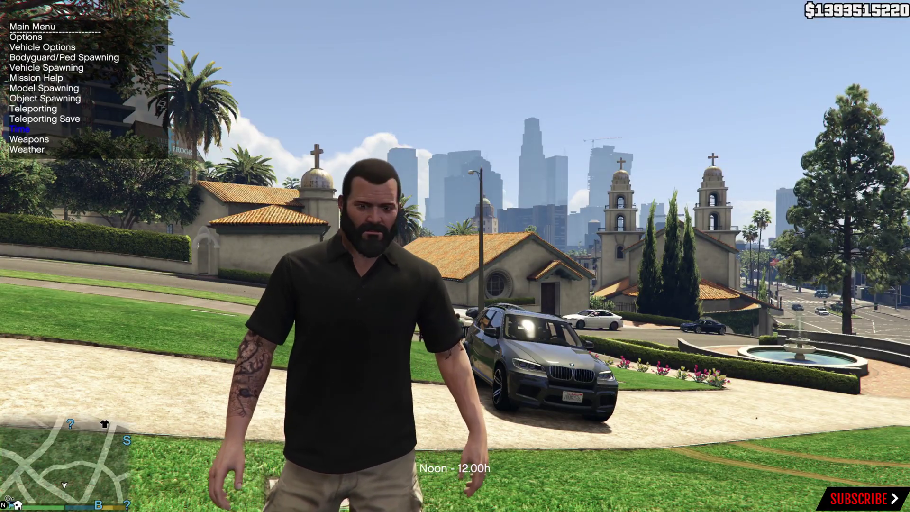
key("KP_2")
key("KP_2")
key("KP_5")
key("KP_5")
key("KP_0")
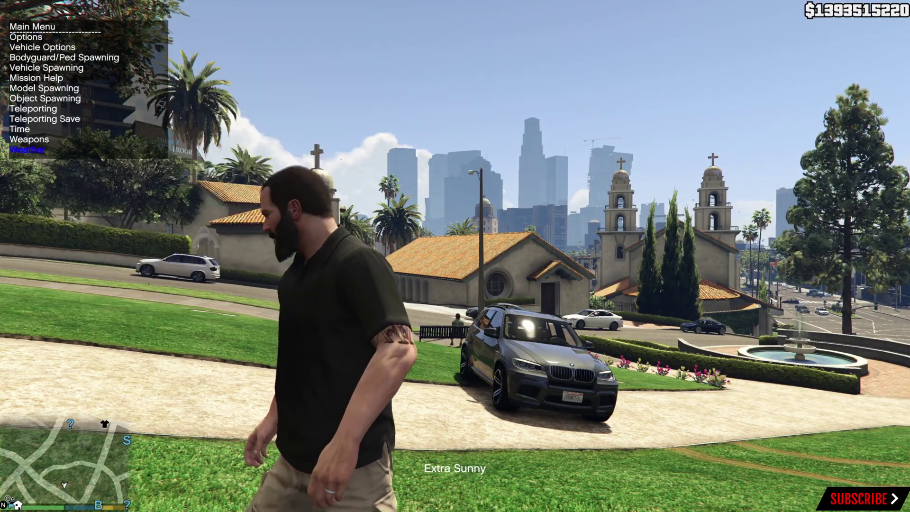
key("KP_0")
Review the game's Graphics settings in the pause menu, then resume play.
key("Escape")
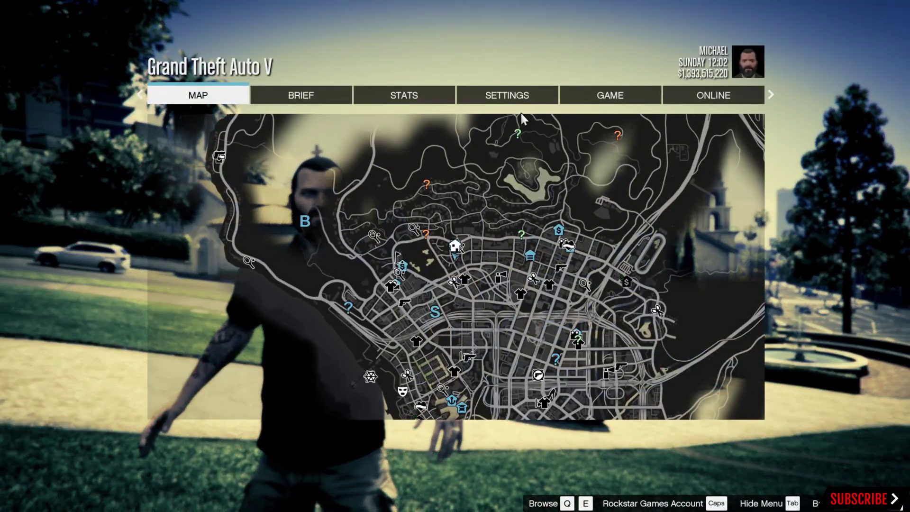
left_click(524, 100)
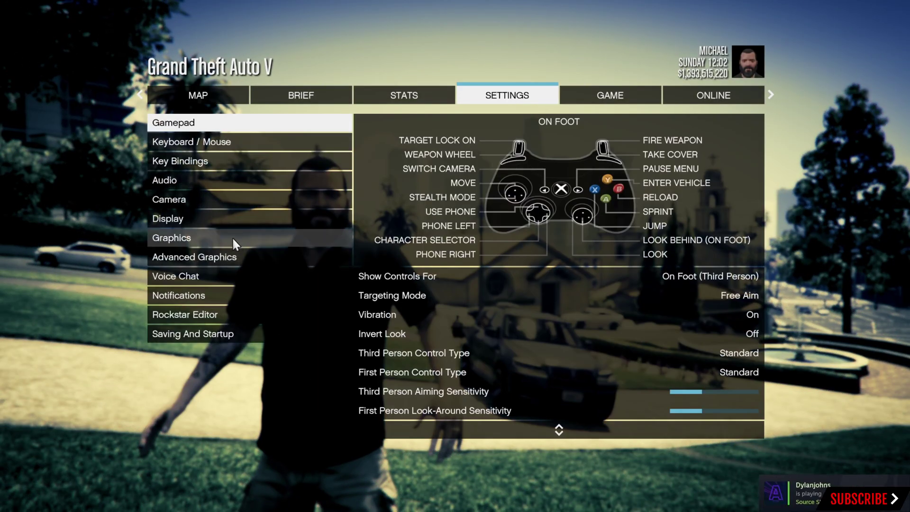
left_click(232, 238)
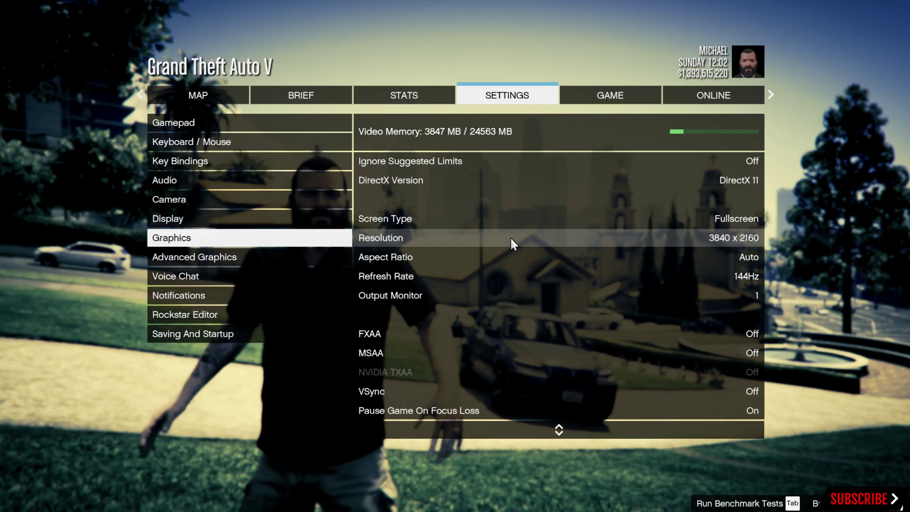
key("Escape")
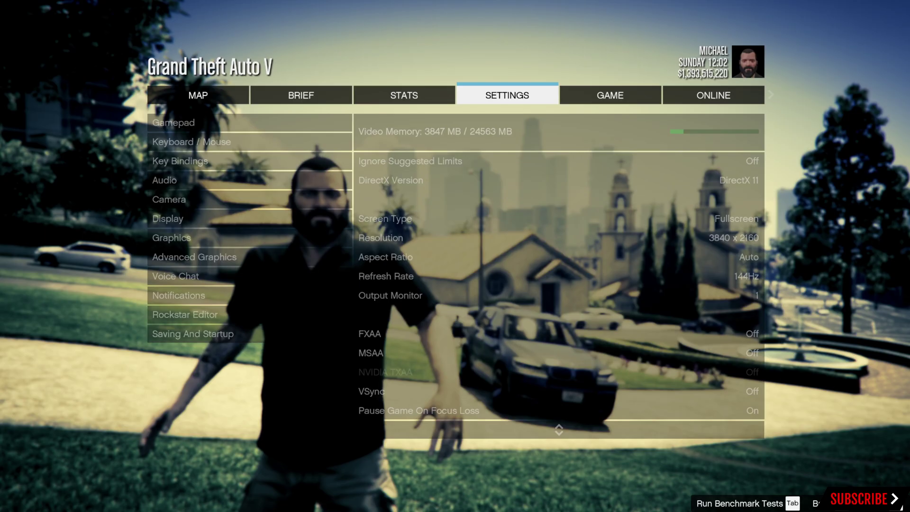
key("Escape")
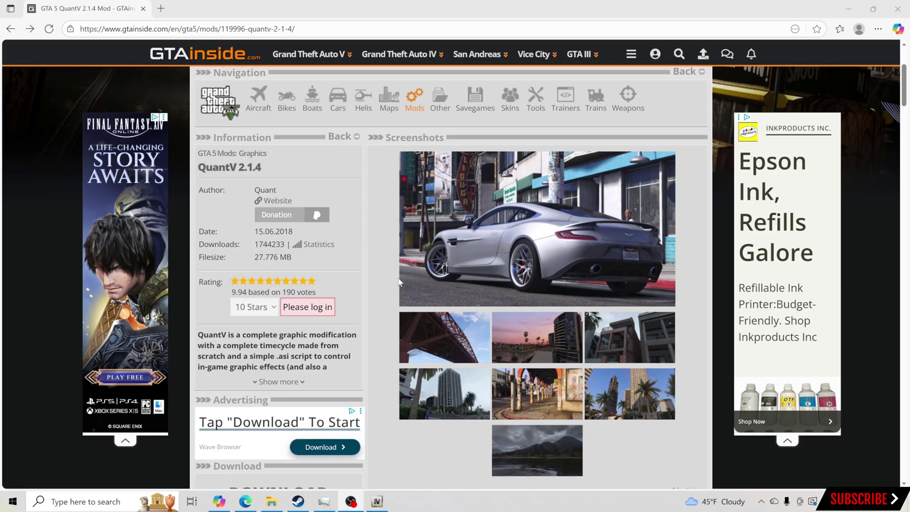
Launch OpenIV from its taskbar icon over the QuantV page.
left_click(377, 501)
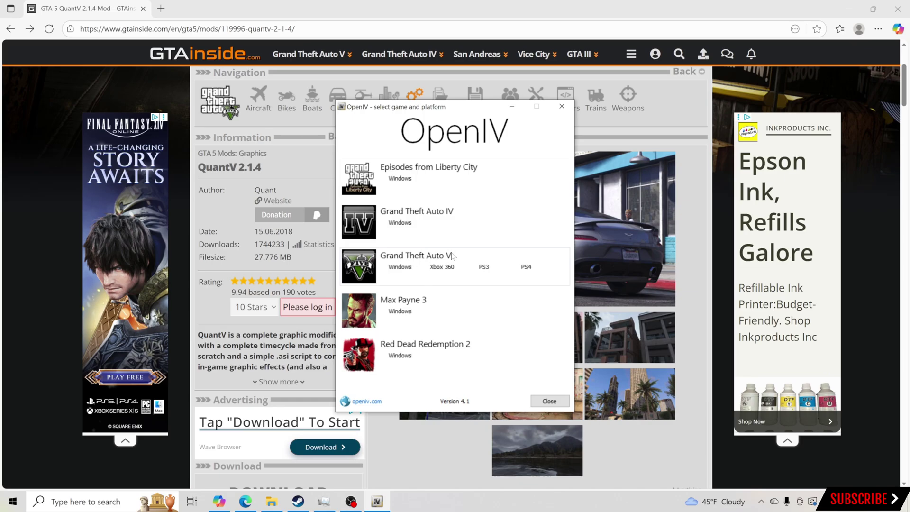
Open GTA V for Windows in OpenIV, enable edit mode, and return to the browser.
left_click(404, 269)
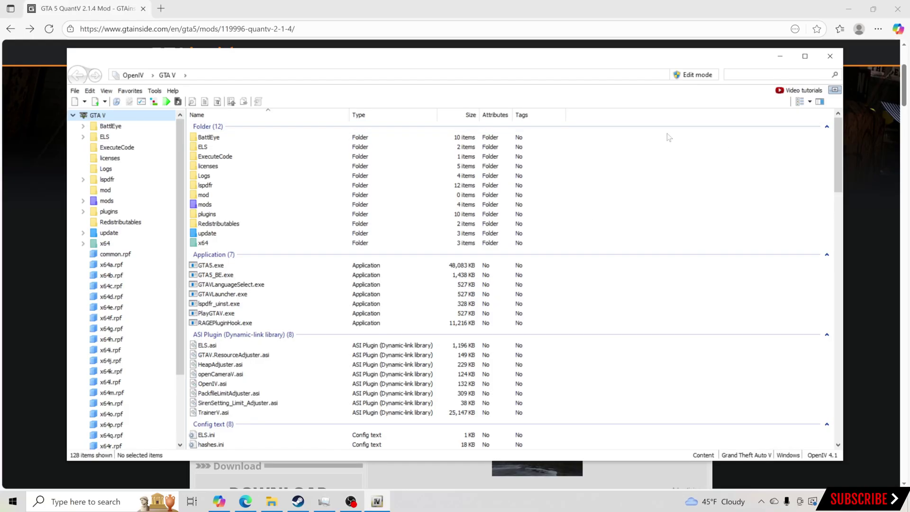
left_click(705, 76)
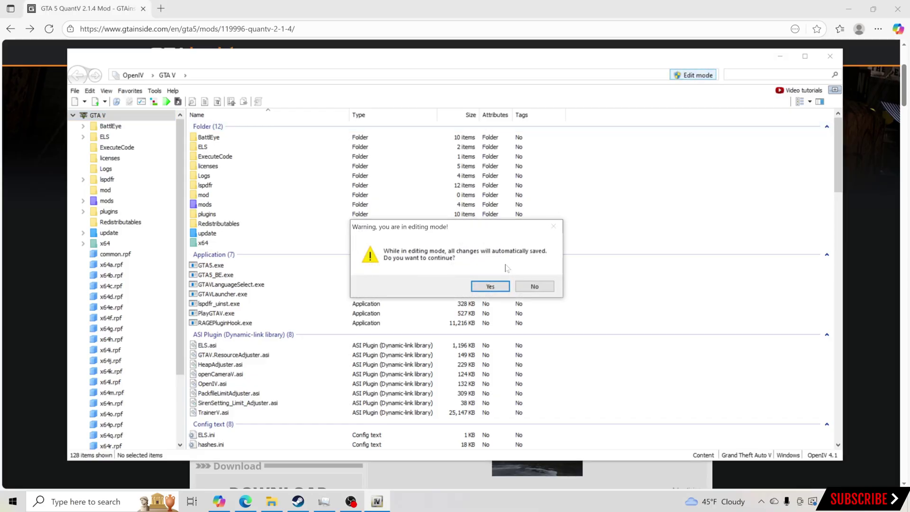
left_click(493, 286)
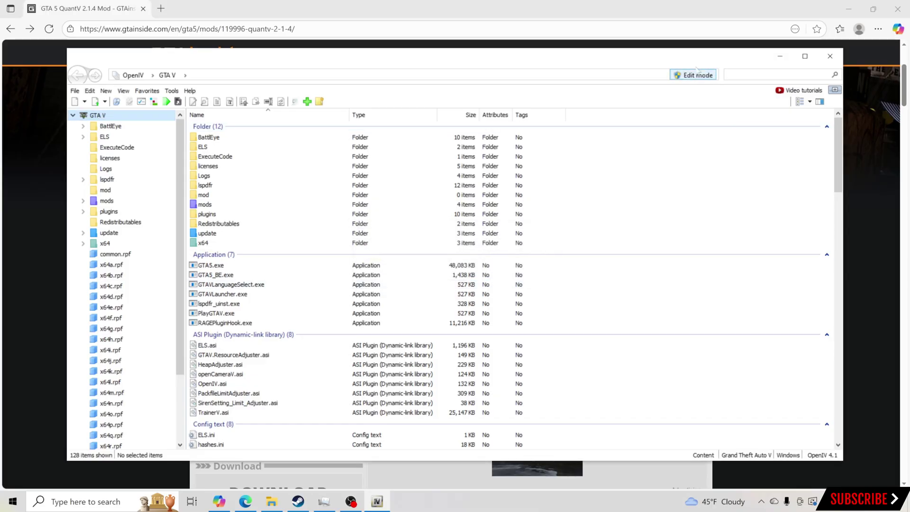
left_click(640, 7)
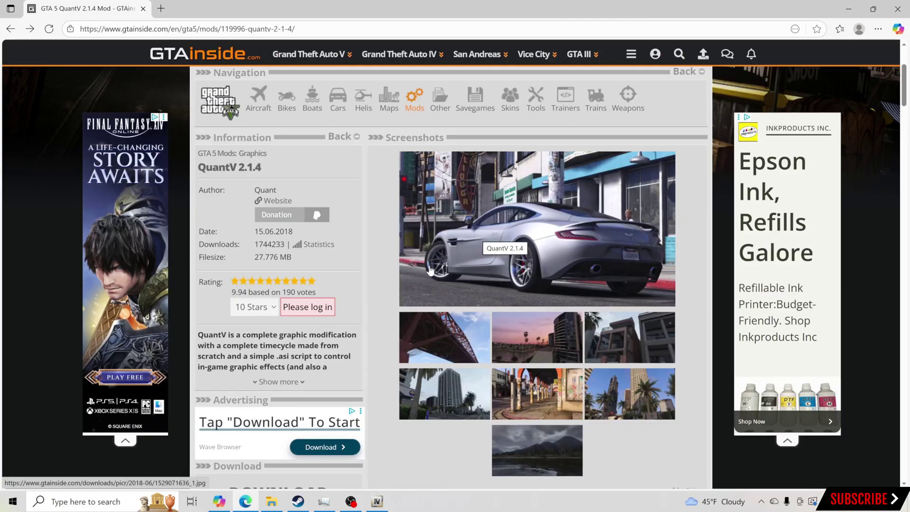
Download the 27.8 MB QuantV 2.1.4 .rar archive, dismissing the interstitial ad.
scroll(409, 296, "down", 2)
scroll(388, 331, "up", 2)
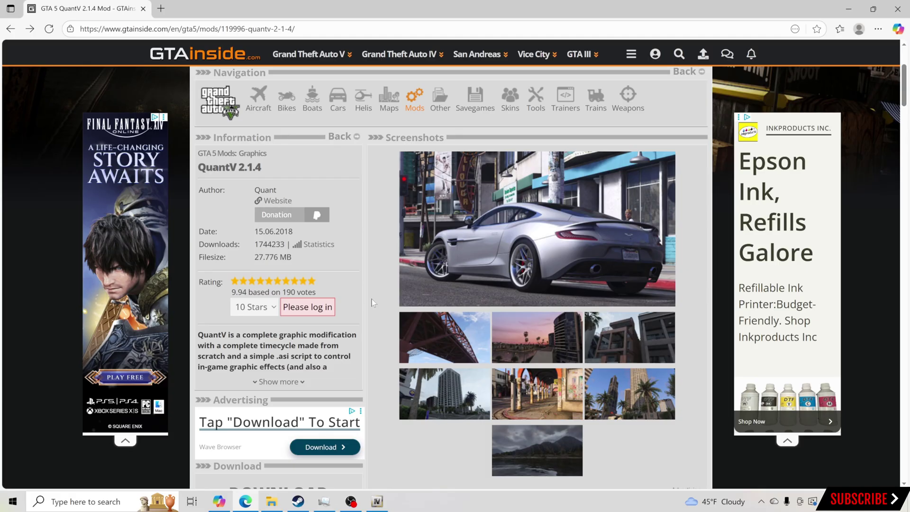
scroll(371, 300, "down", 2)
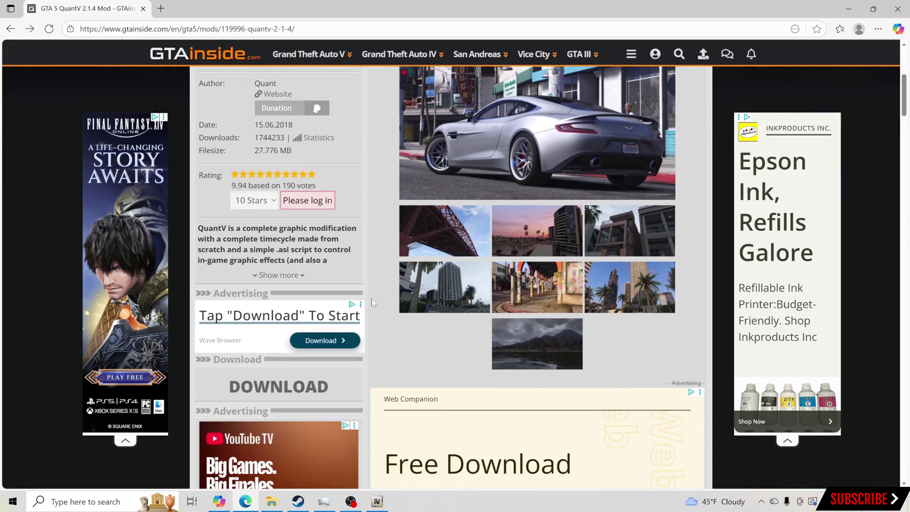
scroll(371, 302, "up", 2)
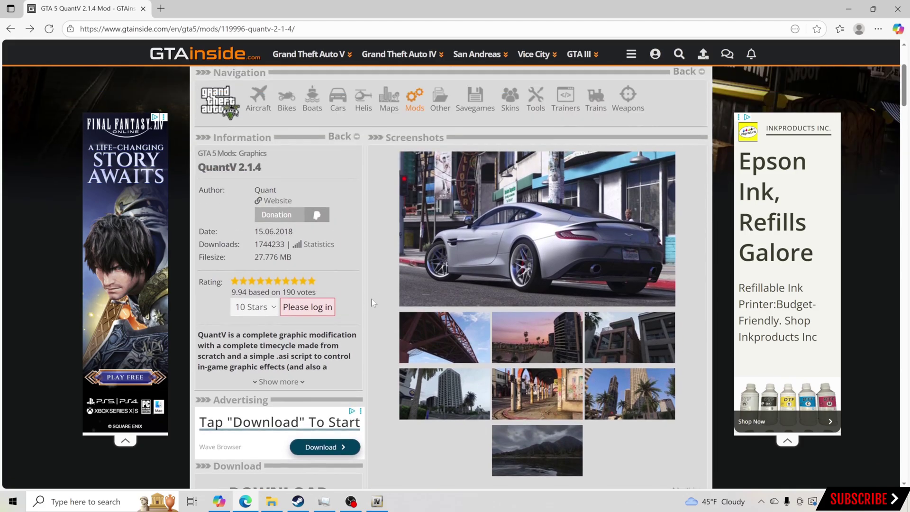
scroll(372, 298, "down", 3)
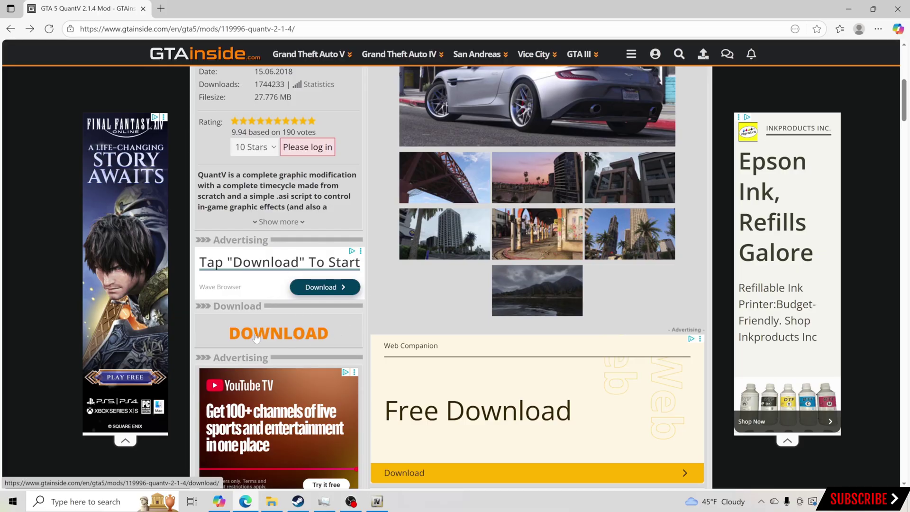
left_click(288, 335)
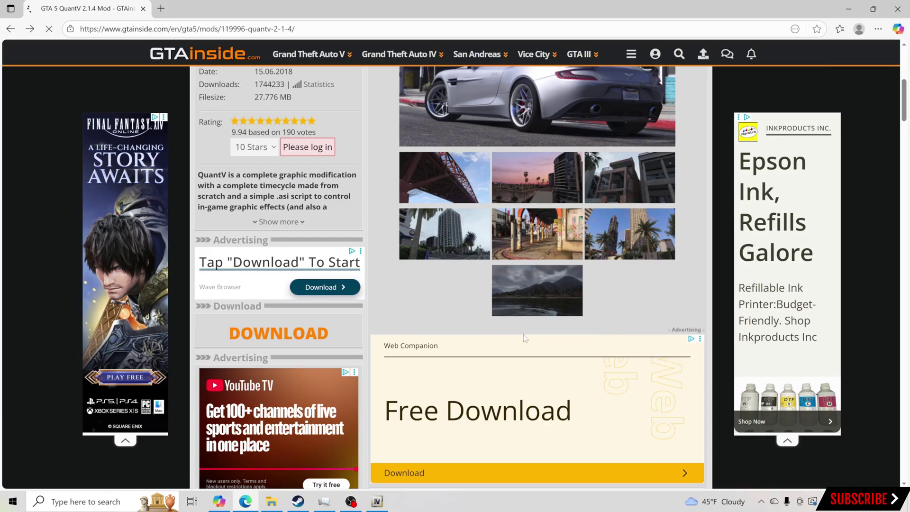
scroll(527, 327, "down", 1)
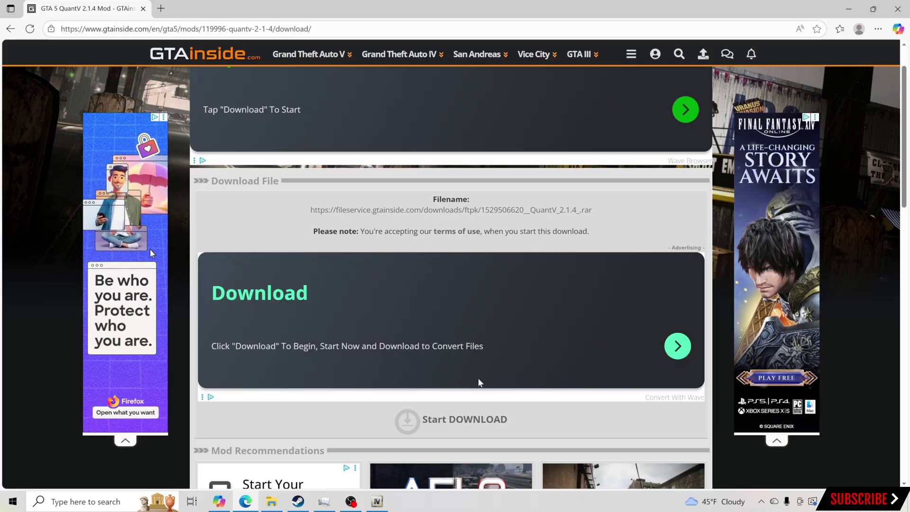
scroll(483, 316, "down", 2)
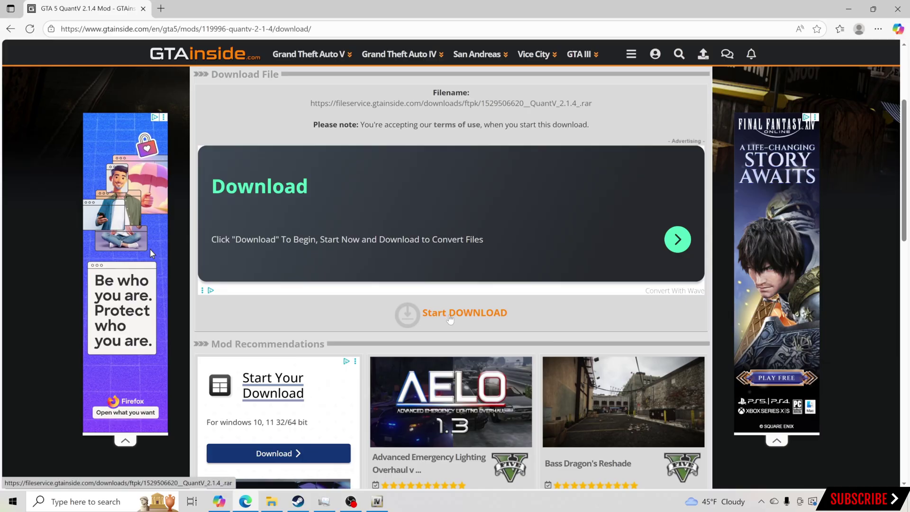
left_click(470, 319)
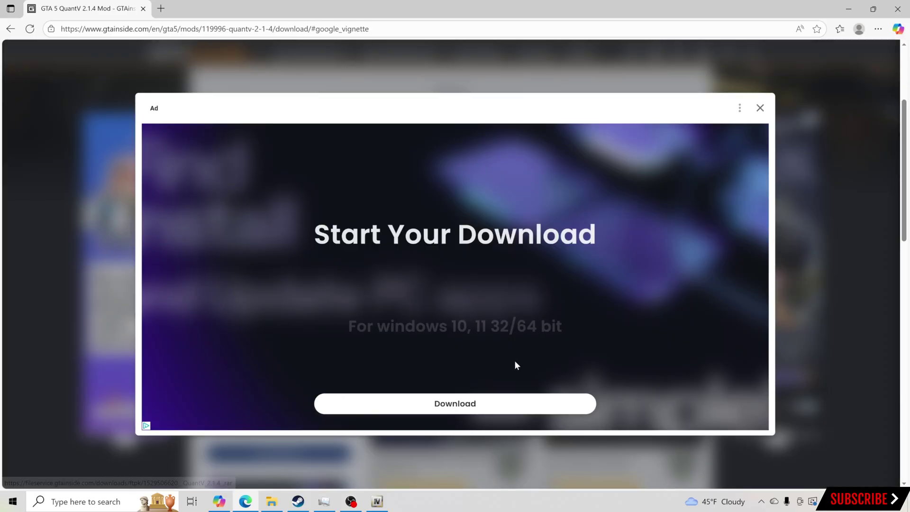
left_click(760, 108)
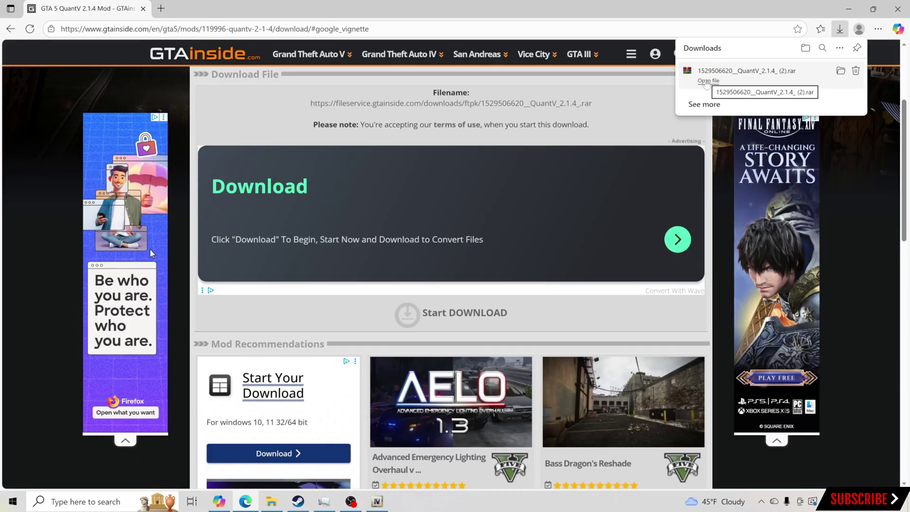
Open the QuantV archive in WinRAR, dismiss the licence reminder, and browse its folders.
left_click(707, 81)
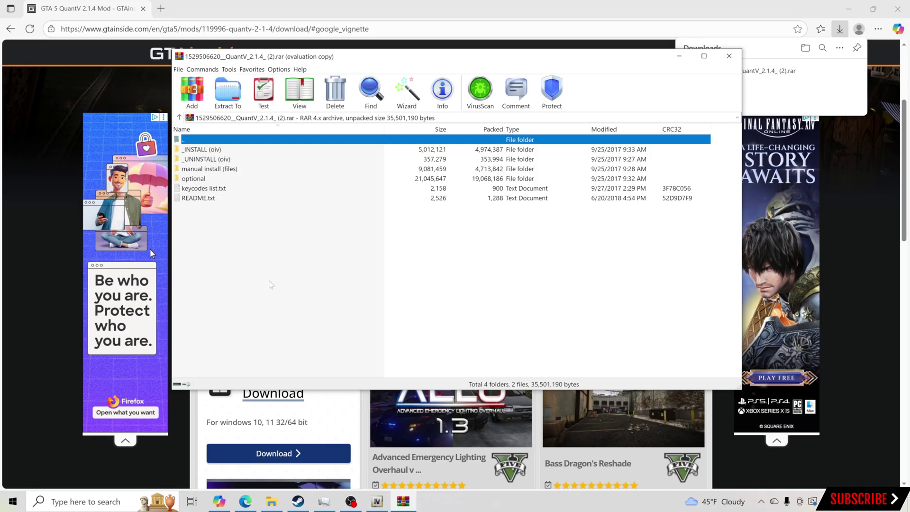
left_click(535, 179)
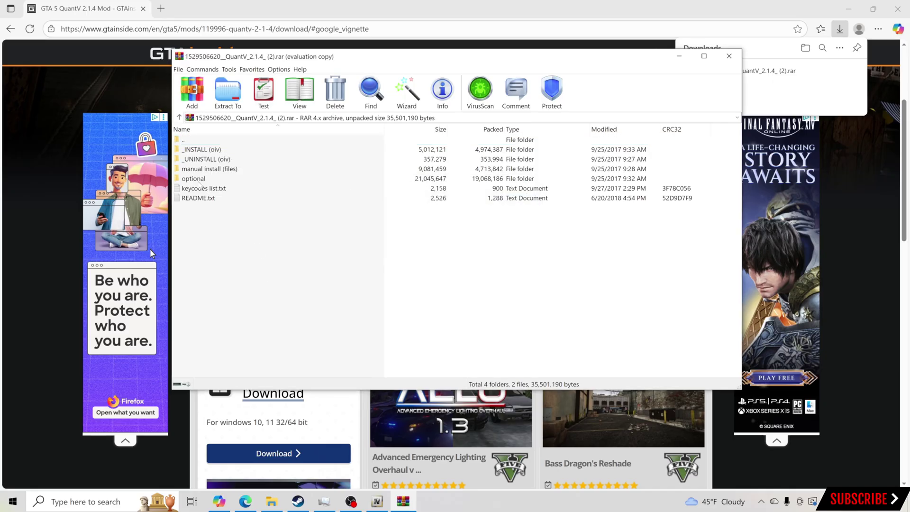
key("Down")
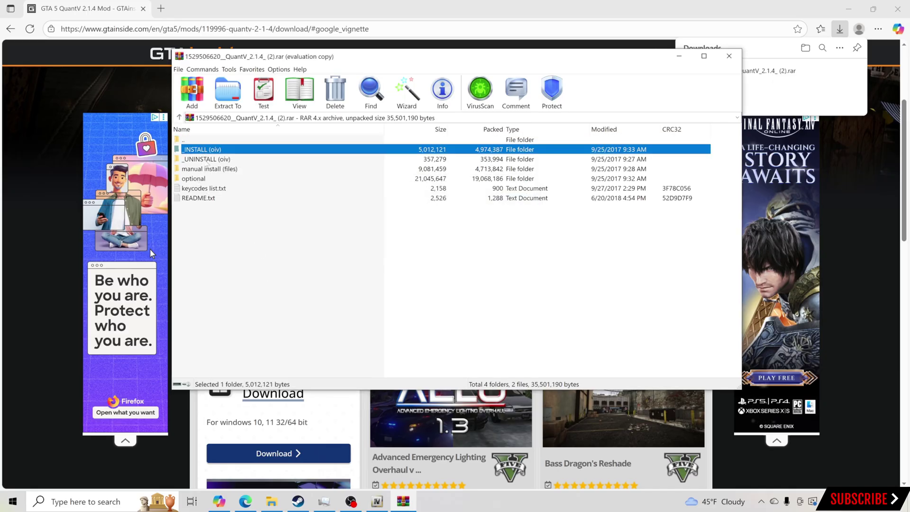
left_click(208, 162)
left_click(210, 170)
left_click(210, 179)
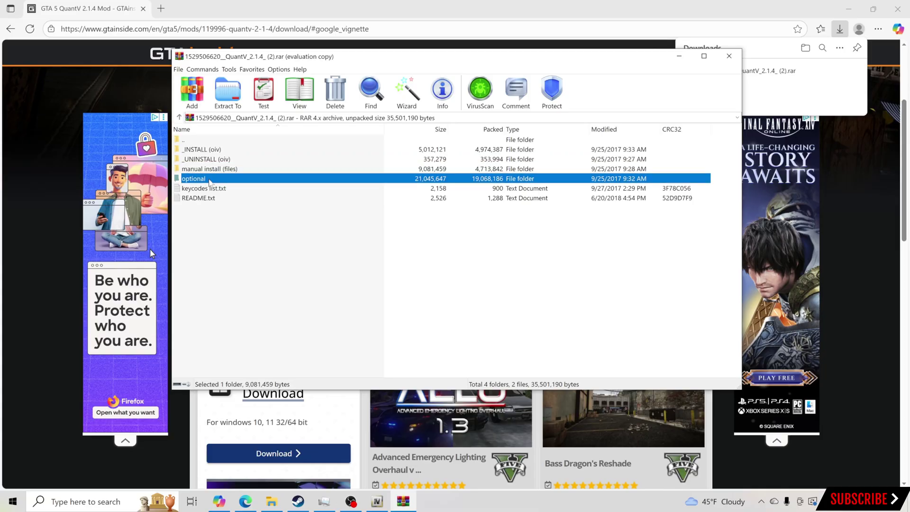
left_click(208, 151)
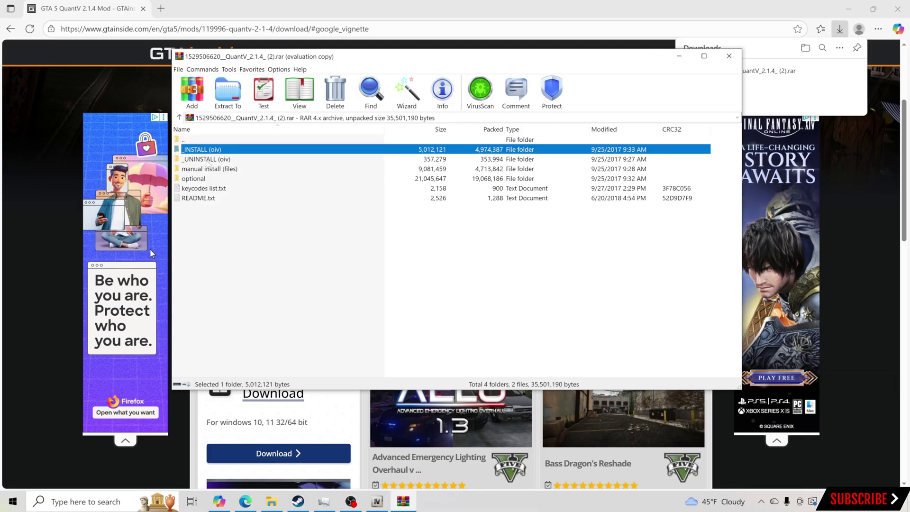
left_click(208, 160)
Look inside optional > ReShade 3.0.4, then open the _INSTALL (oiv) folder.
double_click(209, 179)
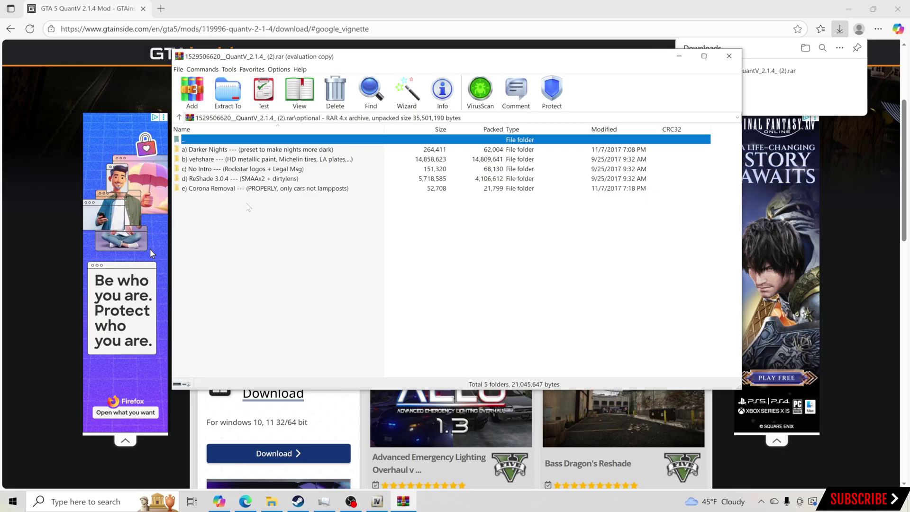
double_click(222, 178)
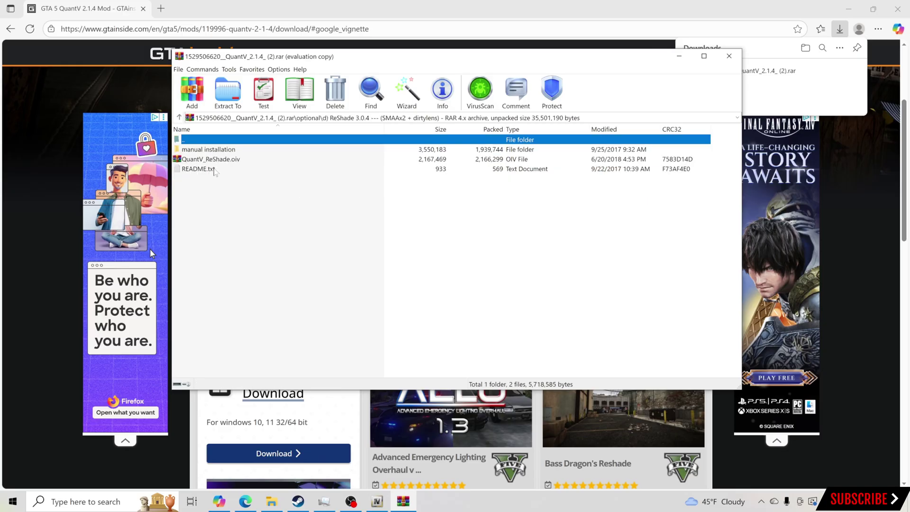
double_click(208, 140)
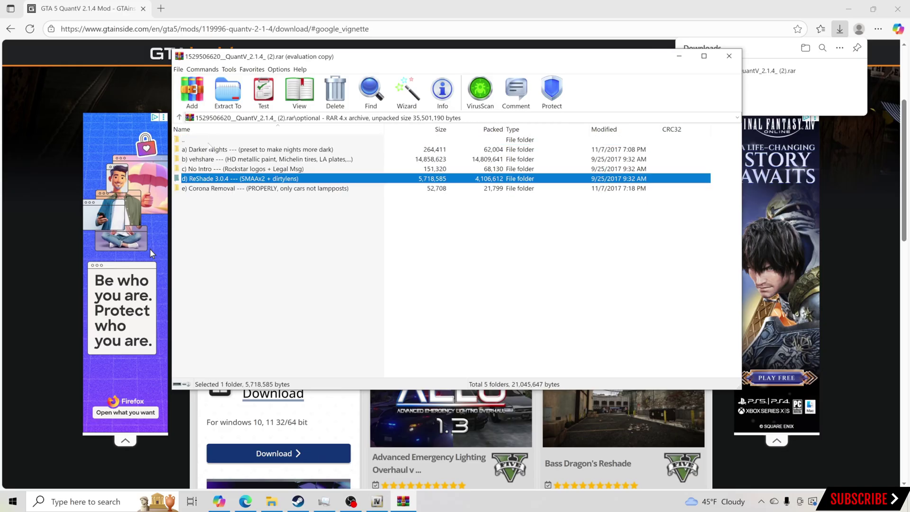
double_click(209, 140)
left_click(216, 150)
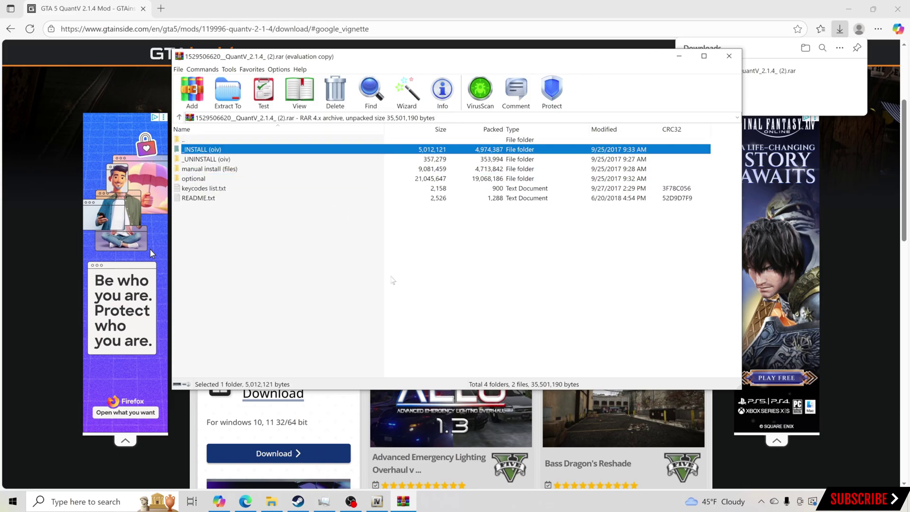
double_click(250, 150)
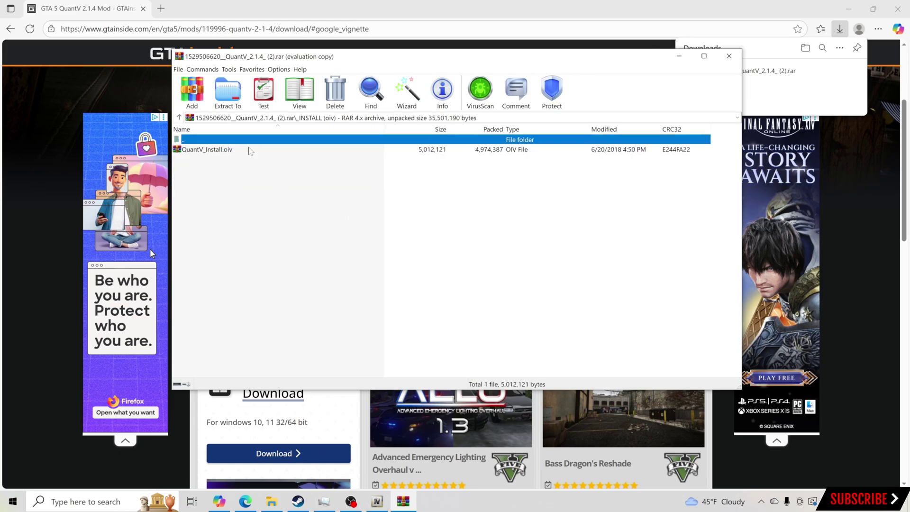
Move WinRAR beside OpenIV and launch QuantV_Install.oiv in the package installer.
left_click_drag(332, 56, 494, 107)
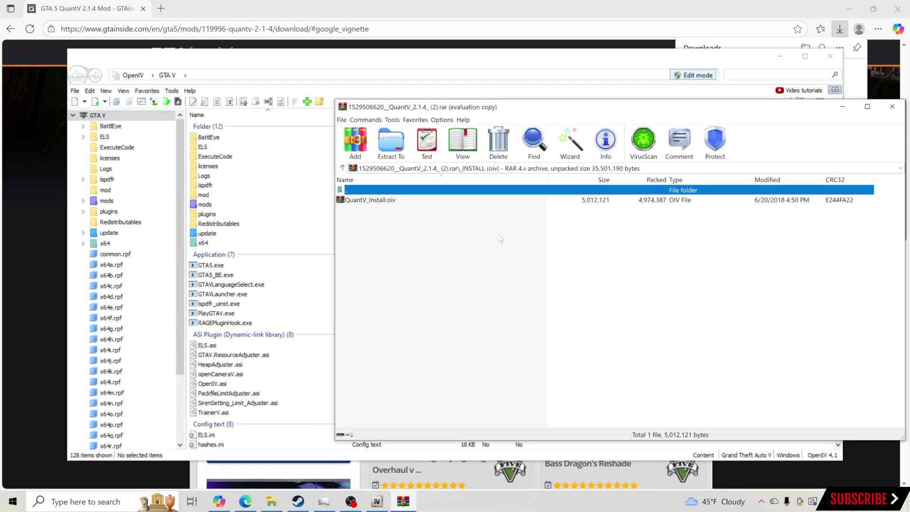
left_click_drag(460, 109, 669, 131)
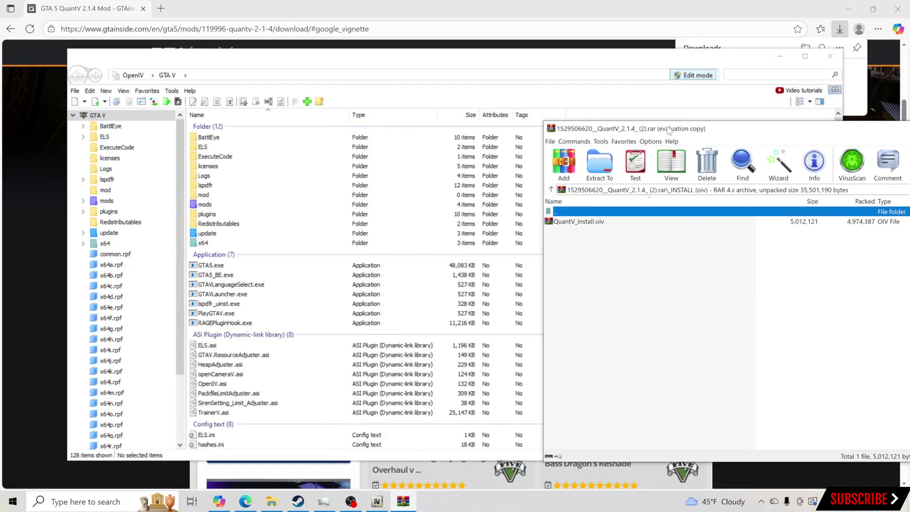
double_click(603, 226)
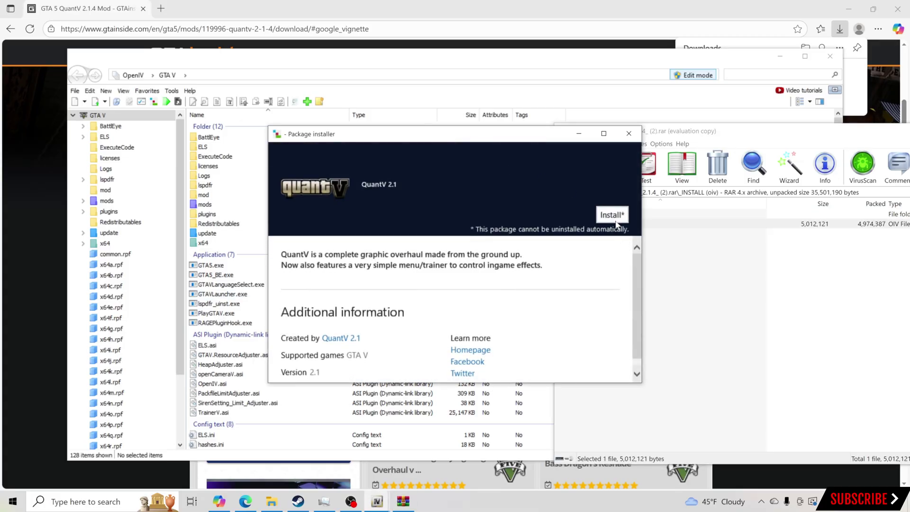
Install the QuantV 2.1 package into the 'mods' folder and close the installer after success.
left_click(607, 216)
left_click(432, 237)
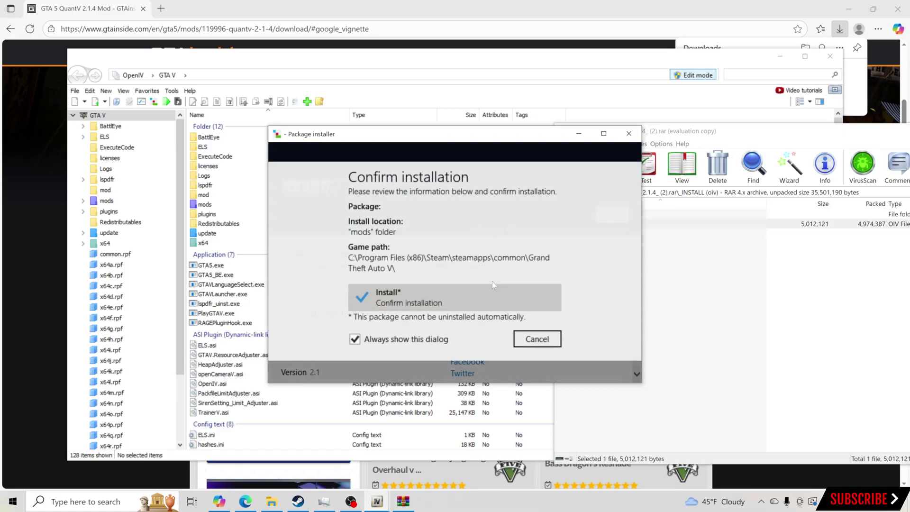
left_click(436, 307)
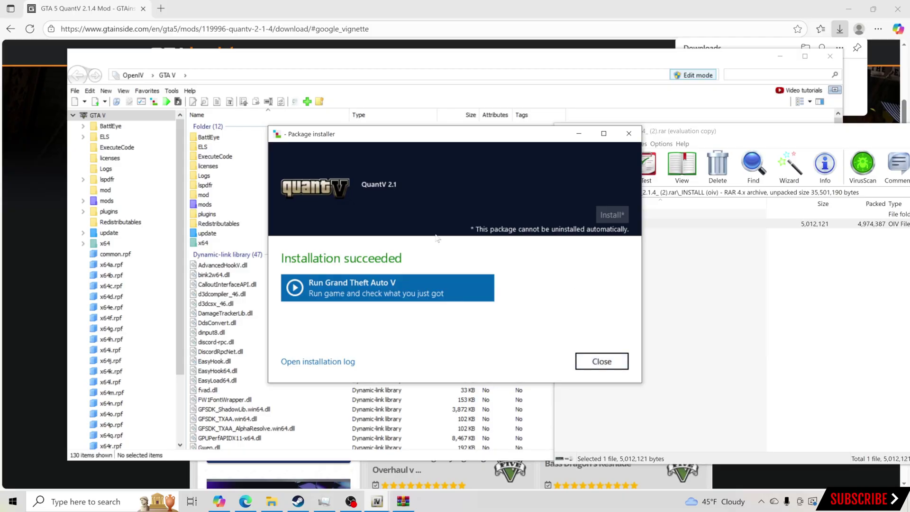
left_click(605, 361)
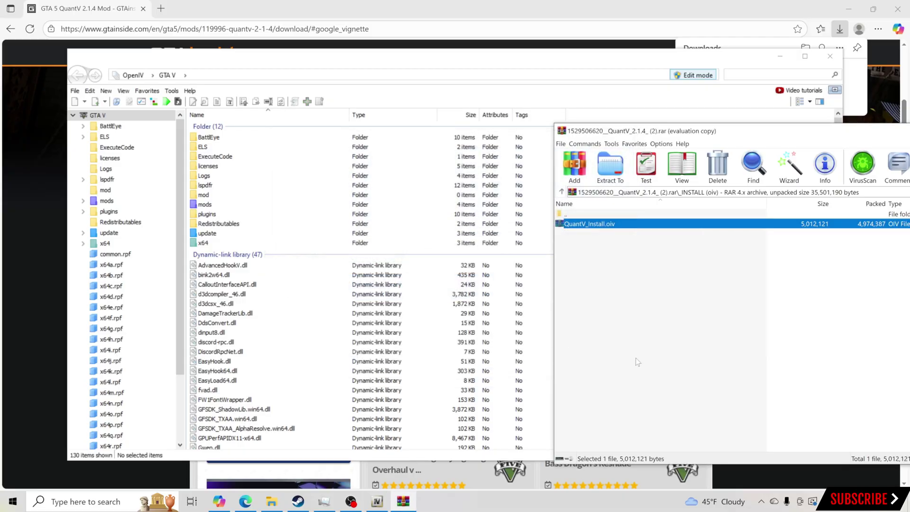
Check OpenIV's mods folder, return to the GTA V root, and bring WinRAR over OpenIV.
double_click(221, 205)
left_click(77, 75)
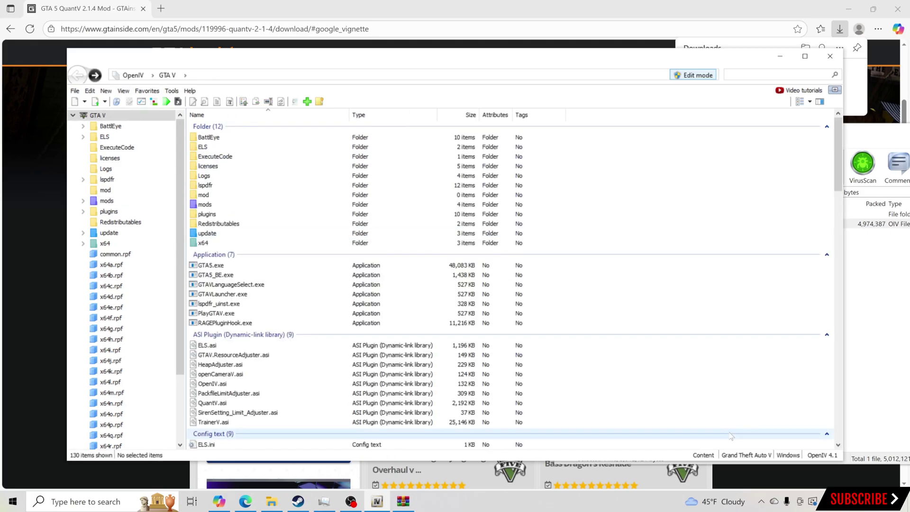
left_click(403, 502)
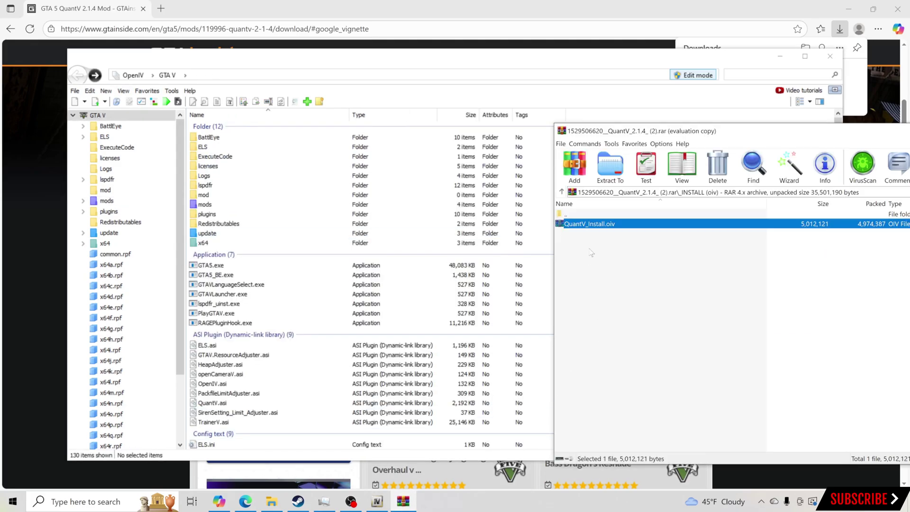
left_click_drag(640, 131, 490, 114)
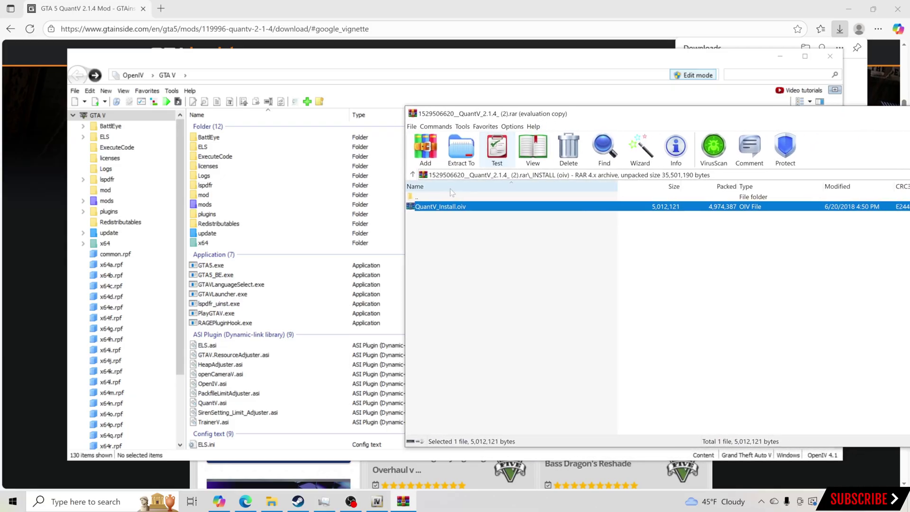
Drag QuantV_ReShade.oiv from optional > d) ReShade 3.0.4 into OpenIV and install it to mods.
left_click(423, 198)
double_click(423, 198)
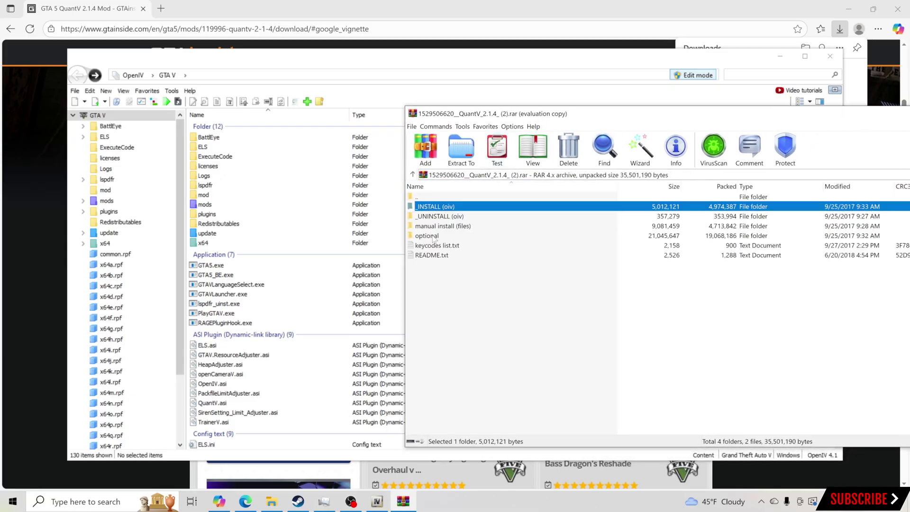
double_click(433, 237)
double_click(440, 236)
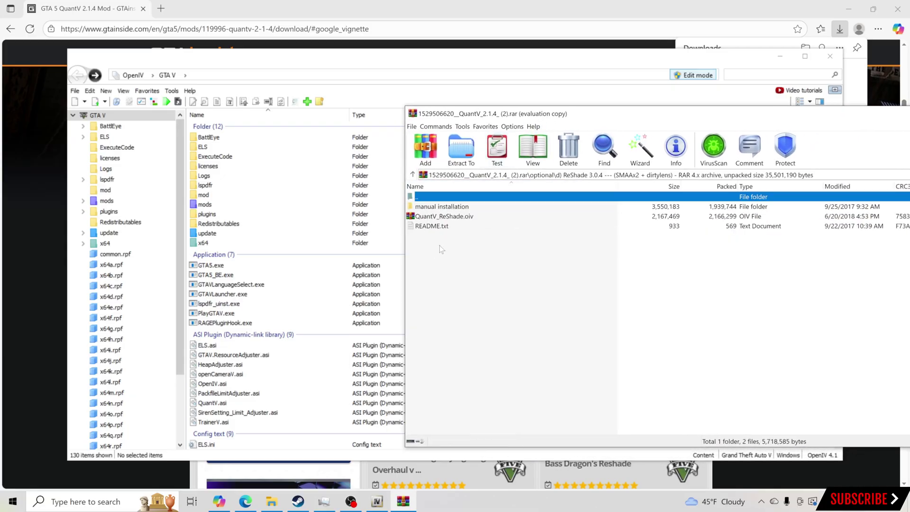
left_click_drag(450, 219, 377, 253)
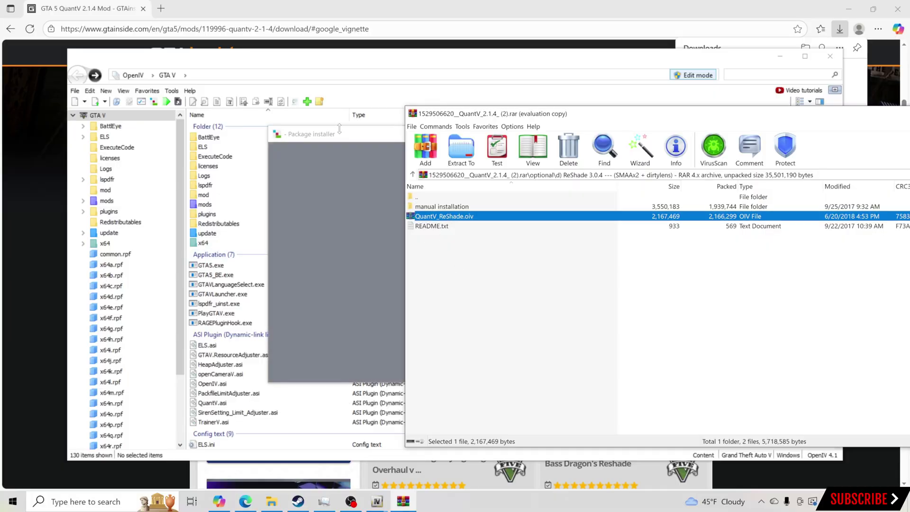
left_click(612, 215)
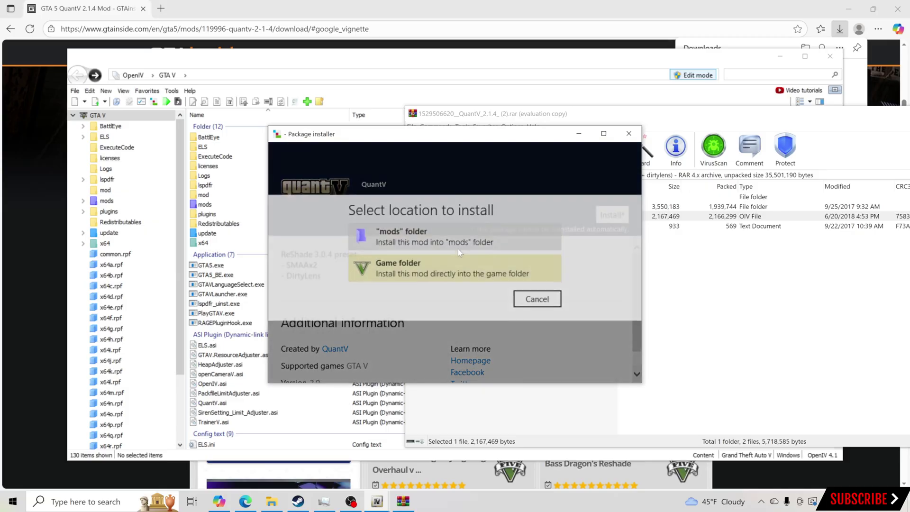
left_click(467, 242)
left_click(465, 294)
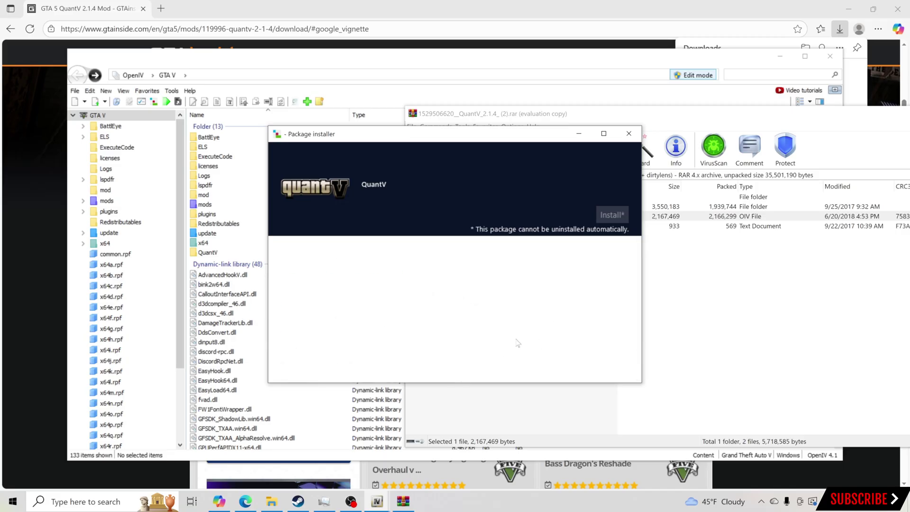
Close the finished package installer and return to the archive's root folder.
left_click(629, 133)
left_click(414, 196)
double_click(413, 198)
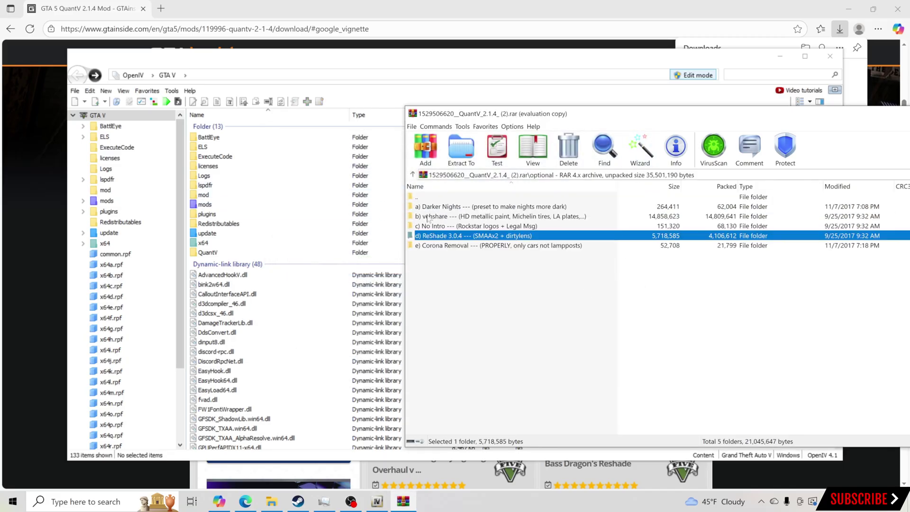
double_click(411, 196)
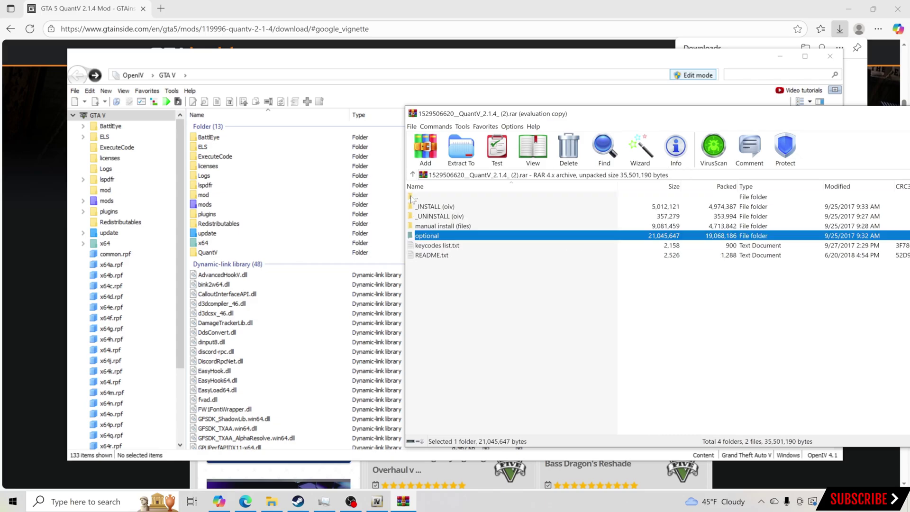
Drag QuantV_Uninstall.oiv from _UNINSTALL (oiv) into OpenIV's game folder, then close WinRAR.
left_click(441, 217)
double_click(456, 217)
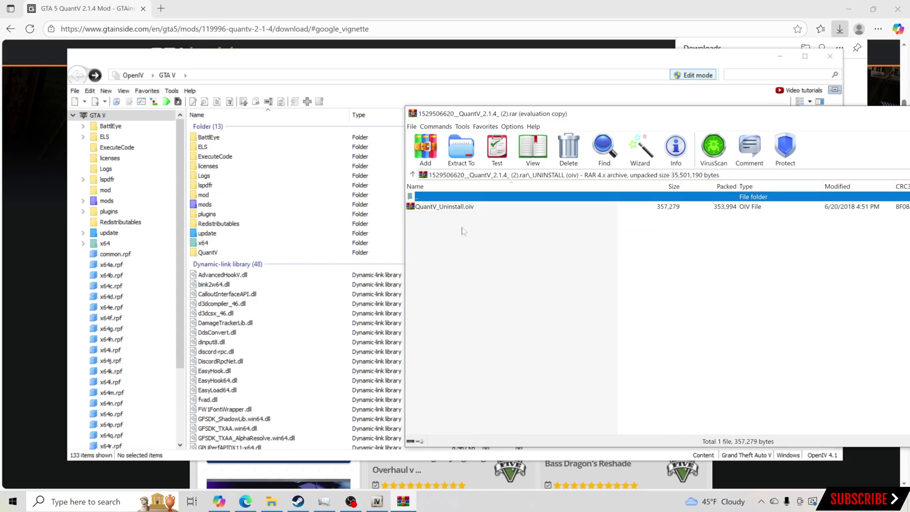
left_click_drag(454, 208, 370, 271)
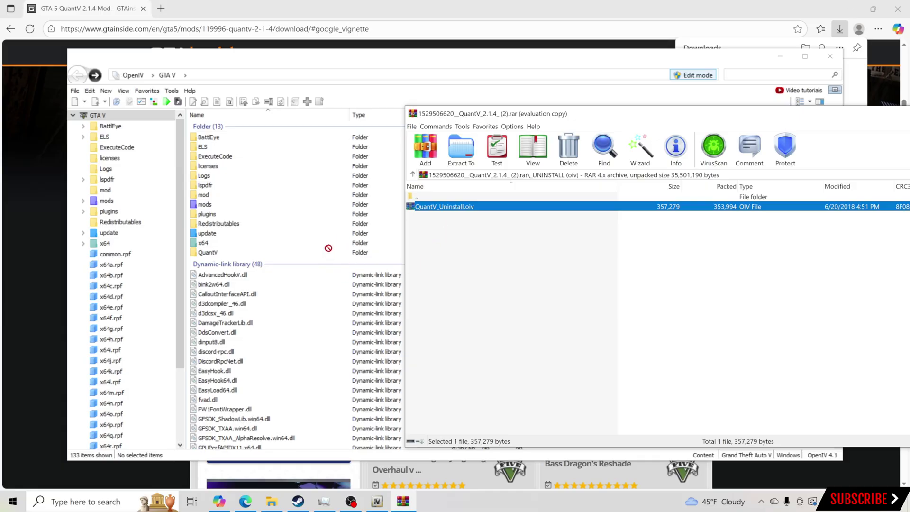
left_click_drag(506, 262, 343, 284)
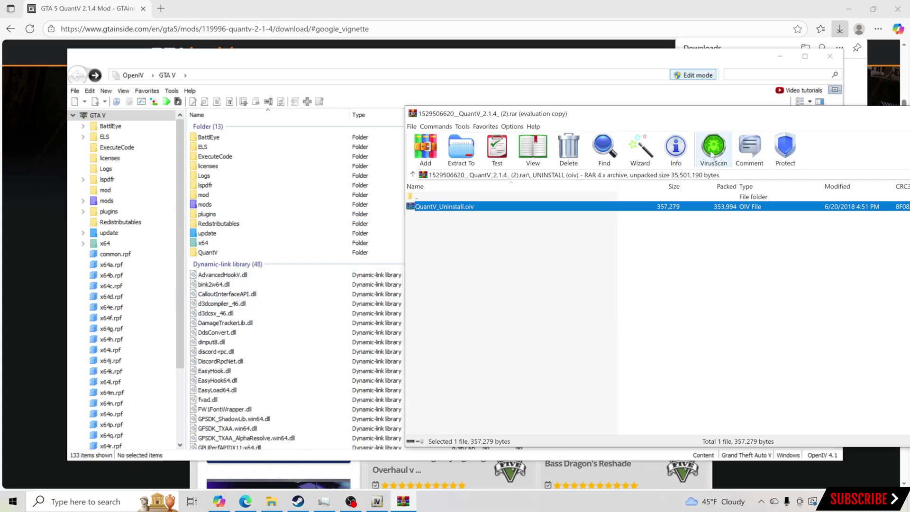
left_click_drag(730, 113, 560, 114)
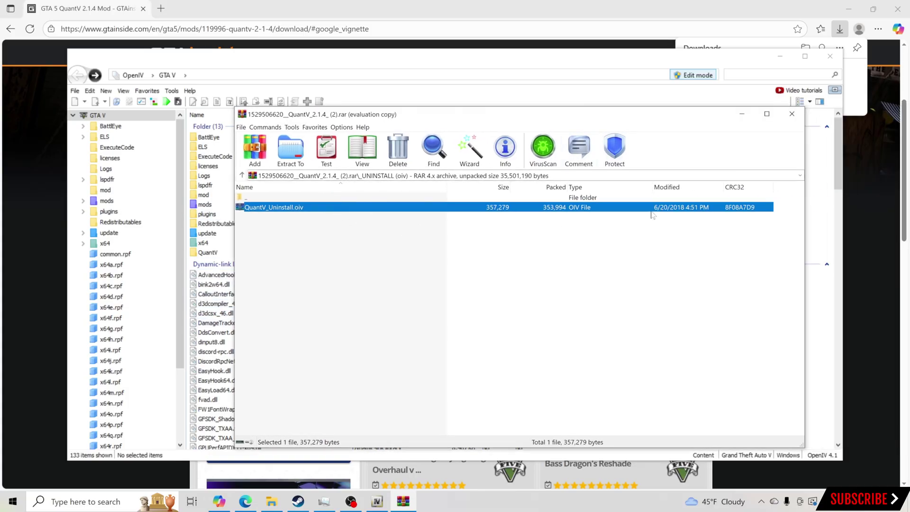
left_click(792, 114)
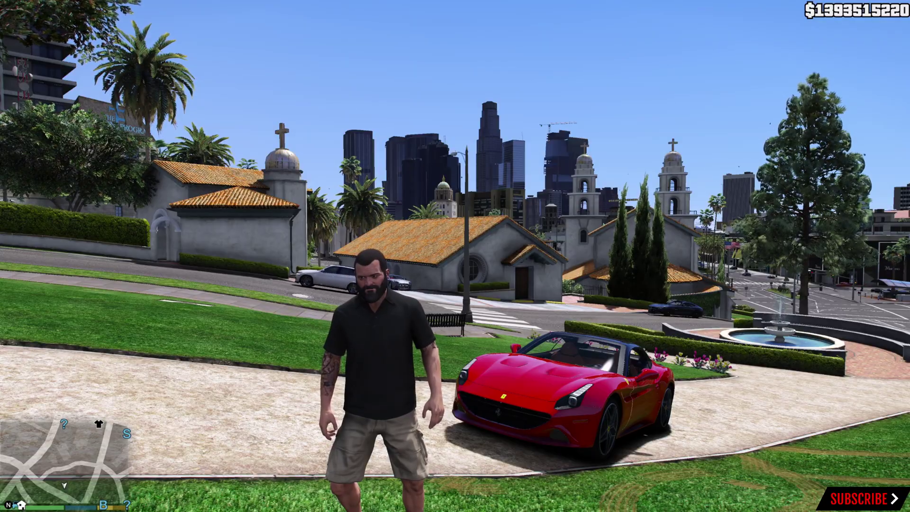
Through the F3 trainer, choose Time > Noon and Weather > Extra Sunny.
key("F3")
key("Up")
key("Up")
key("Up")
key("KP_5")
key("KP_5")
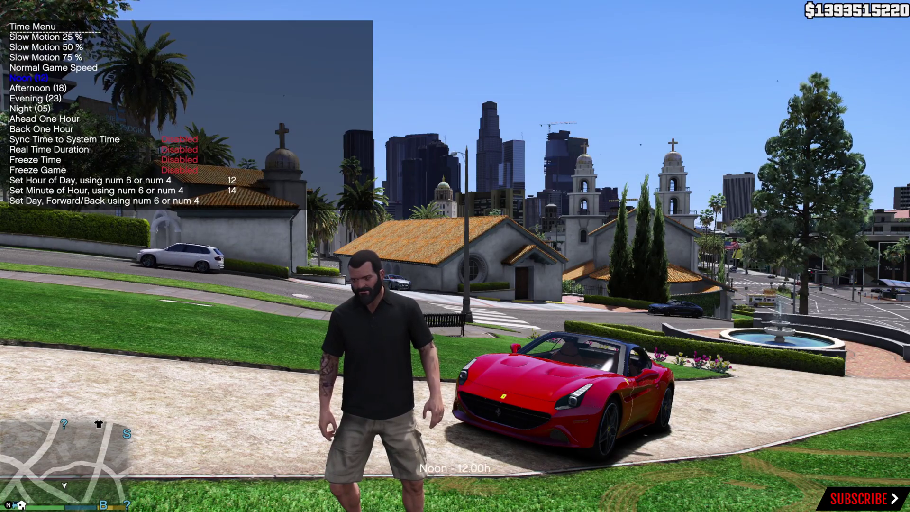
key("KP_0")
key("KP_0")
key("F3")
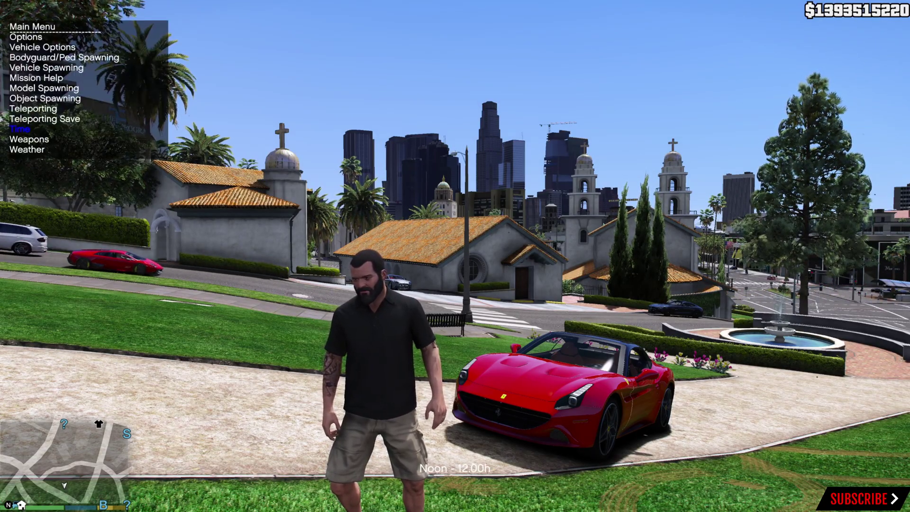
key("Up")
key("KP_5")
key("KP_5")
key("F3")
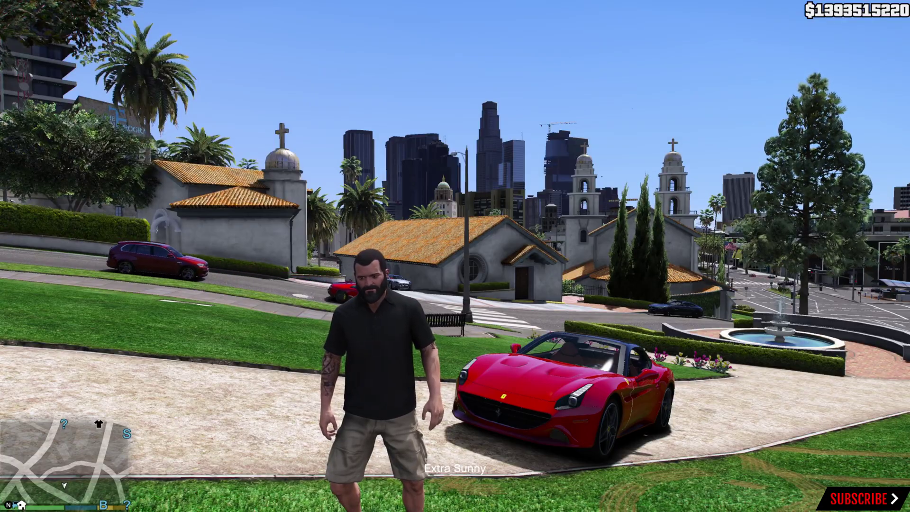
Go from the pause menu into the Settings > Graphics options list.
key("Escape")
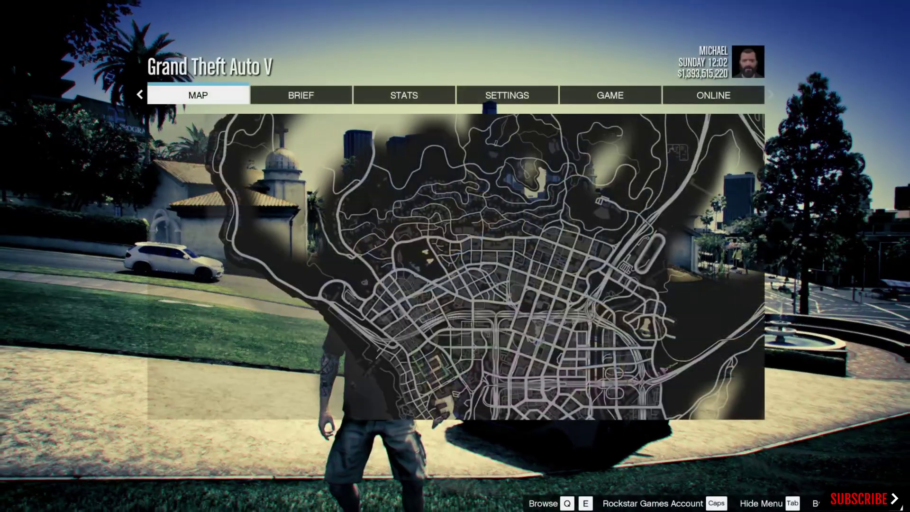
key("e")
key("e")
key("e")
key("Return")
key("Down")
key("Down")
key("Down")
key("Down")
key("Down")
key("Down")
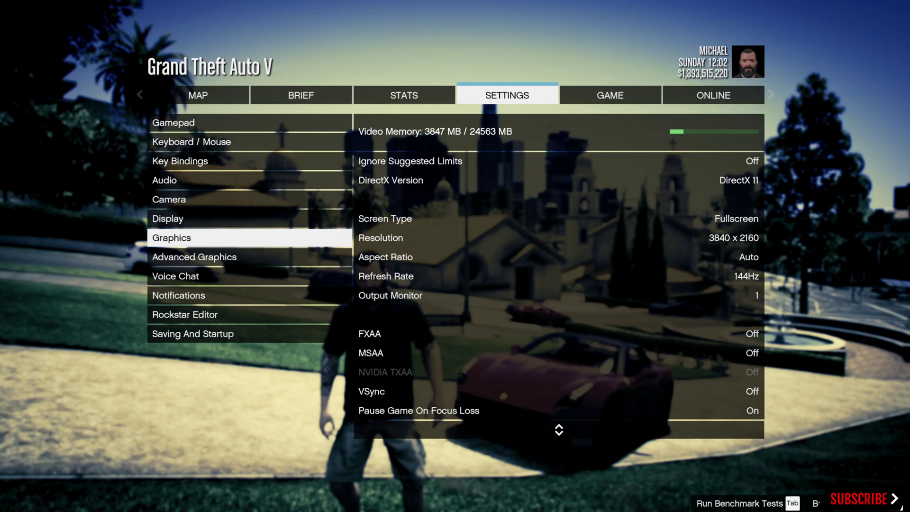
key("Return")
Review Resolution 3840 x 2160, 144Hz and the Very High/Ultra quality options, then resume gameplay.
key("Down")
key("Down")
key("Down")
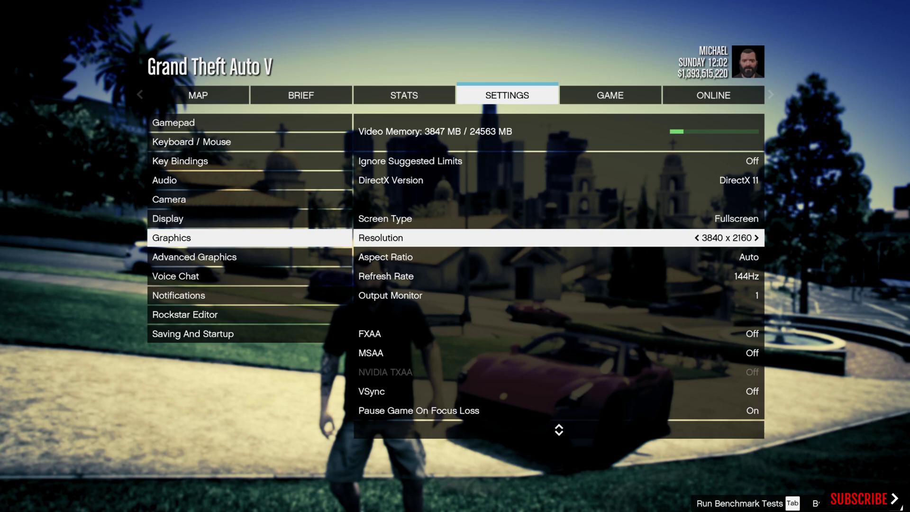
key("Down")
key("Down")
key("Down")
key("Down")
key("Down")
key("Down")
key("Down")
key("Down")
key("Down")
key("Down")
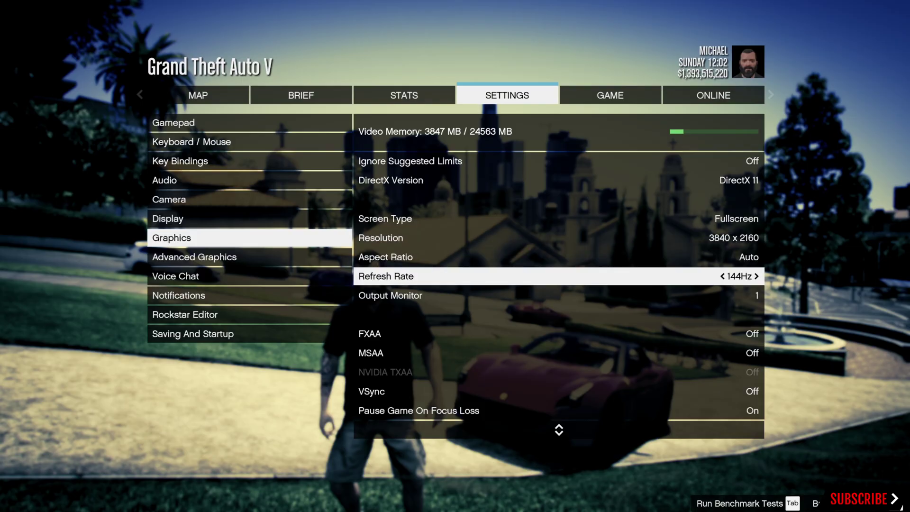
key("Down")
key("Down")
key("Down")
key("Down")
key("Down")
key("Down")
key("Down")
key("Down")
key("Down")
key("Down")
key("Down")
key("Down")
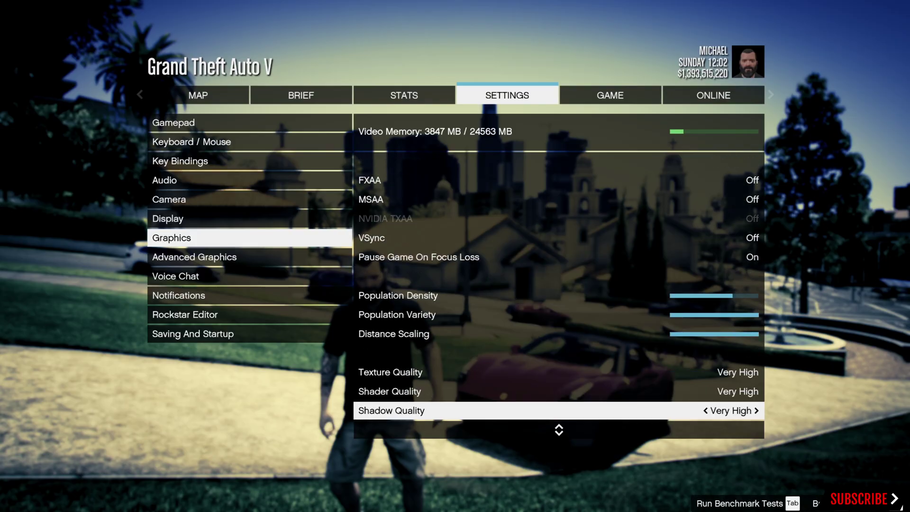
key("Up")
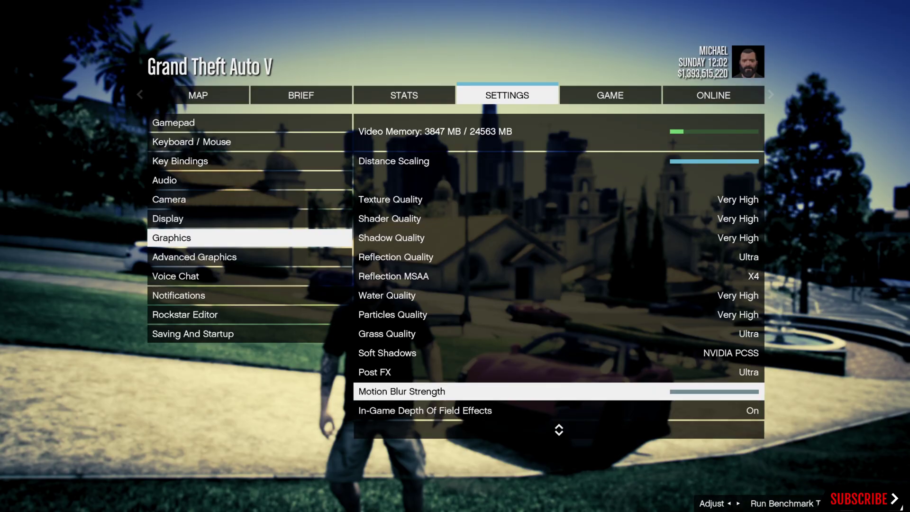
key("Escape")
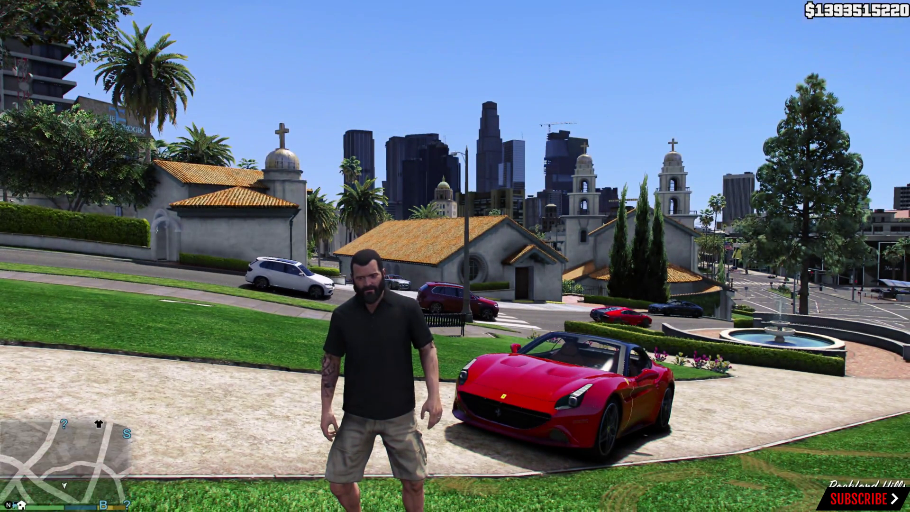
In the F11 QuantV menu, set Graphics > Motion Blur off, enable EYECANDY, and close the menu.
key("F11")
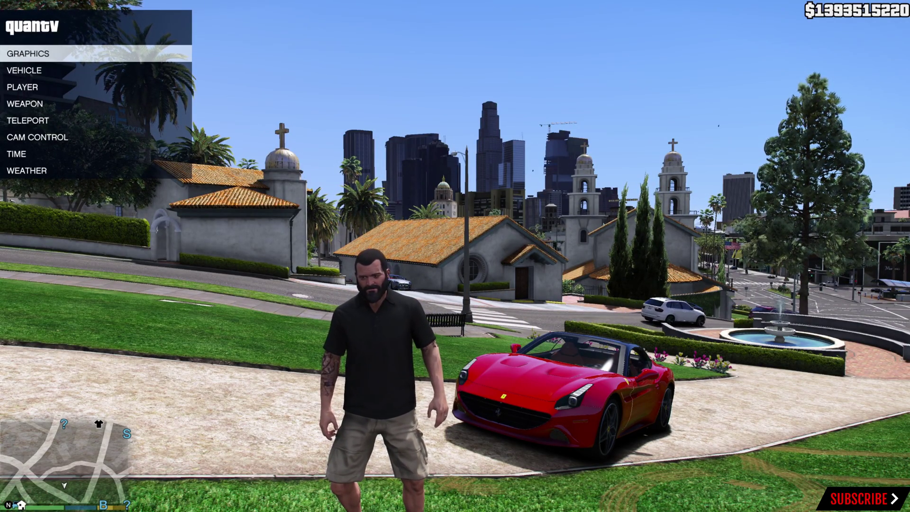
key("Return")
key("Up")
key("Up")
key("Up")
key("Up")
key("Up")
key("Up")
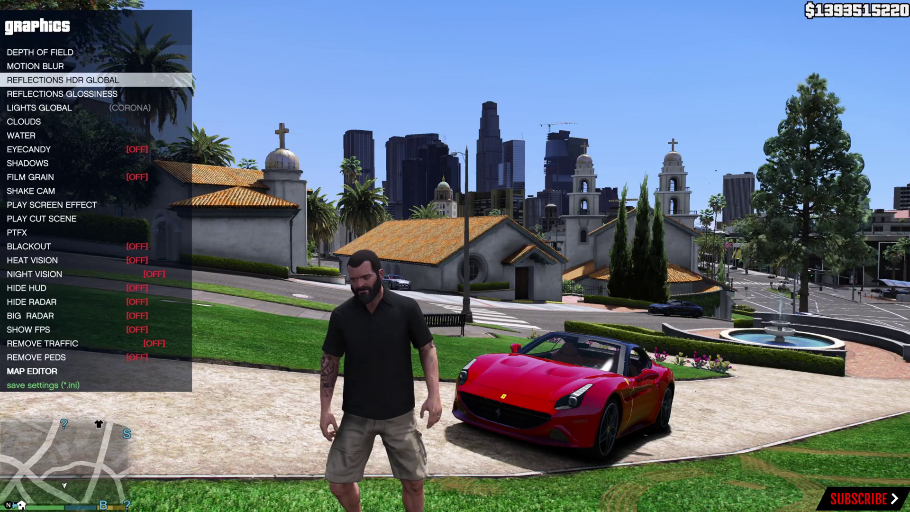
key("Return")
key("Return")
key("Return")
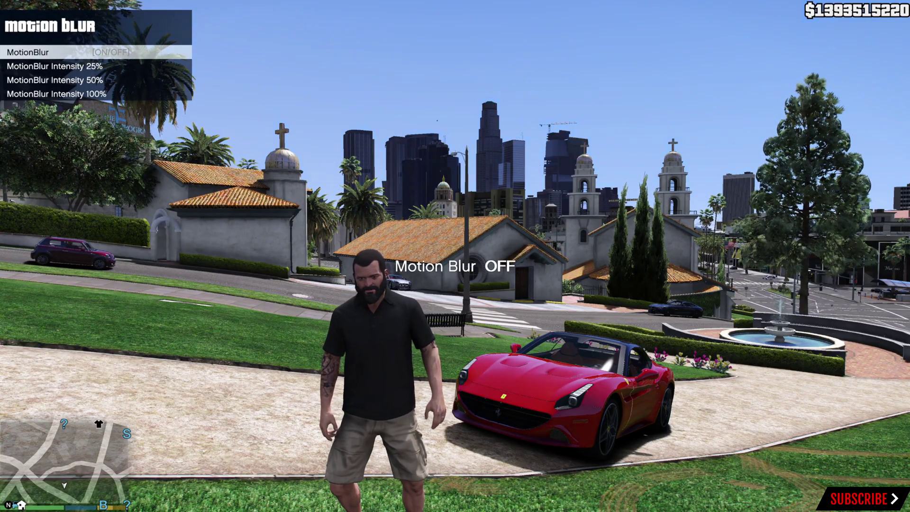
key("BackSpace")
key("Down")
key("Down")
key("Down")
key("Down")
key("Down")
key("Down")
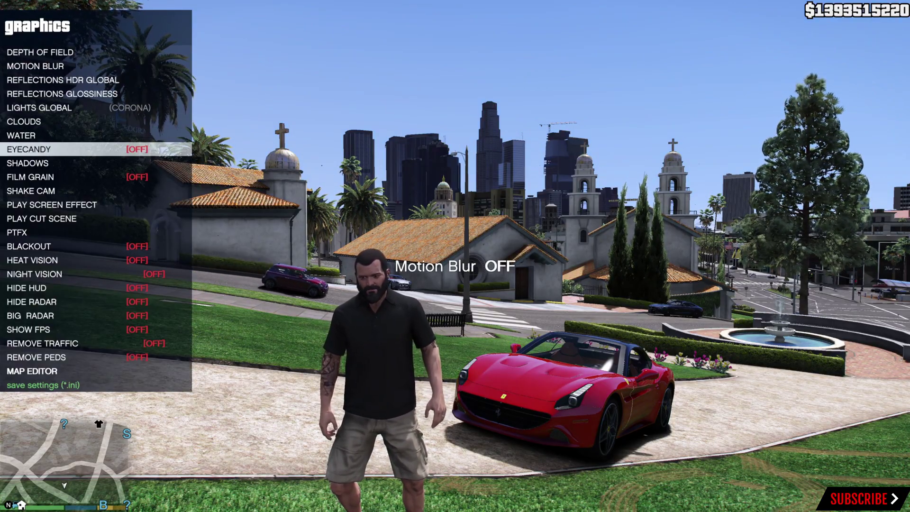
key("Return")
key("BackSpace")
key("BackSpace")
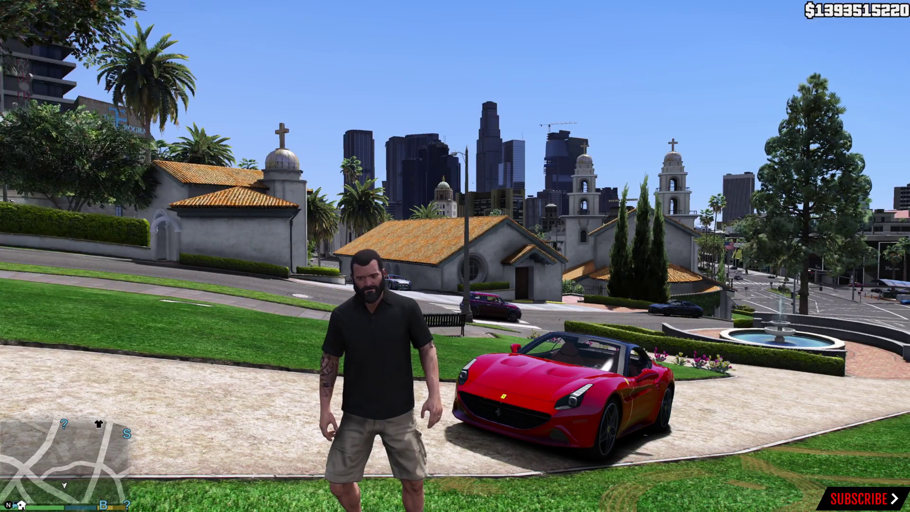